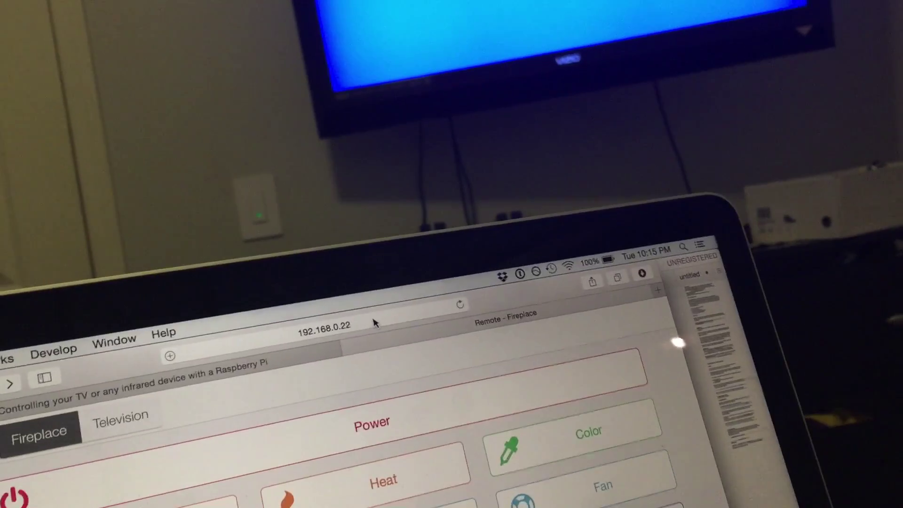
# Send the TV Power command twice from the Remote page, turning the TV on.
pyautogui.click(423, 452)
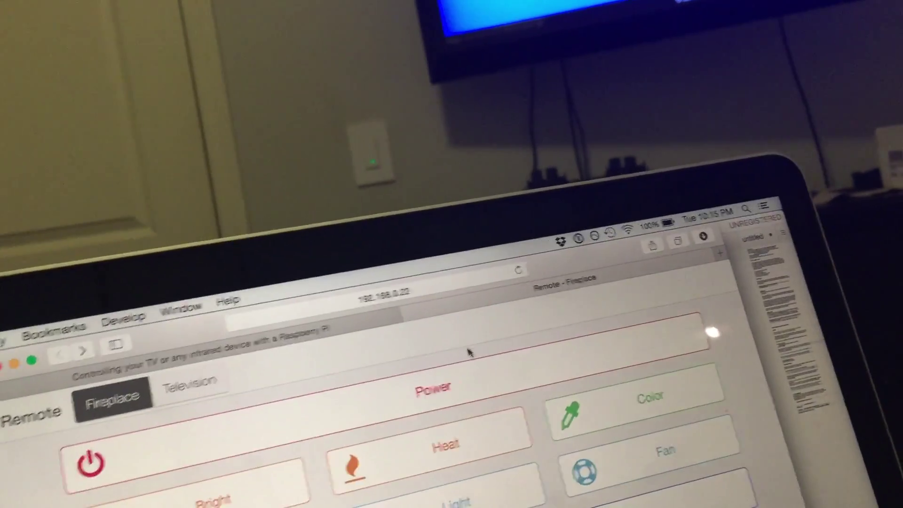
pyautogui.click(474, 397)
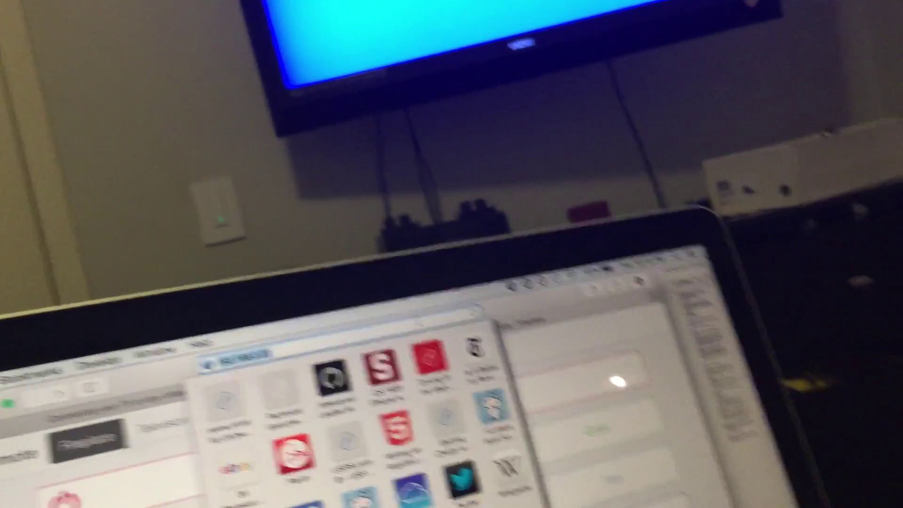
pyautogui.press('Return')
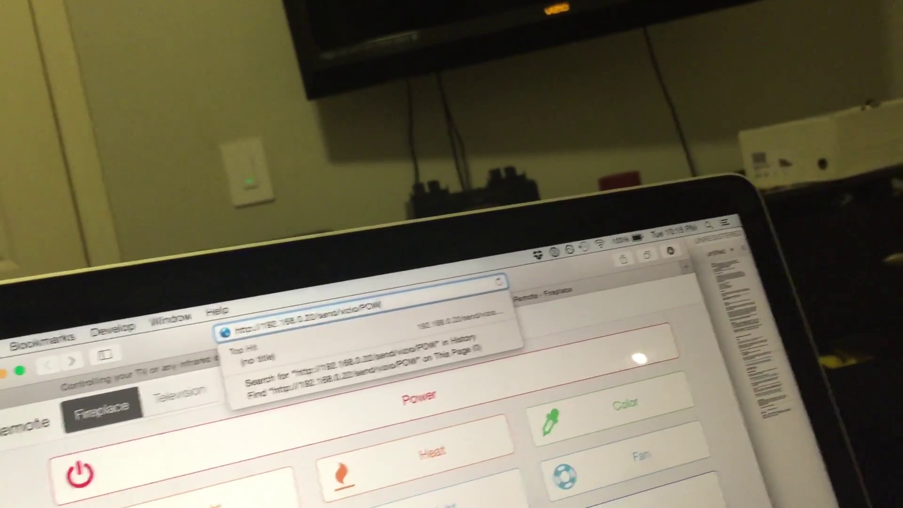
pyautogui.press('BackSpace')
pyautogui.press('BackSpace')
pyautogui.write('ER')
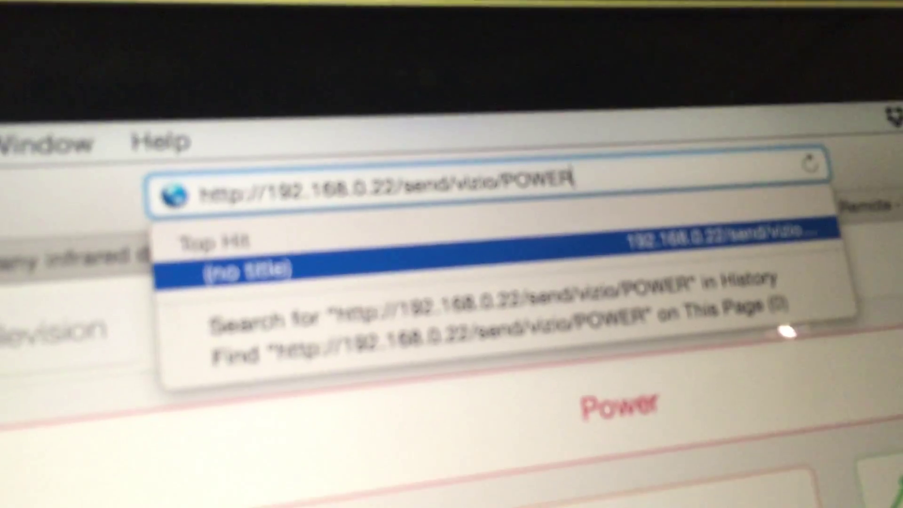
pyautogui.press('Return')
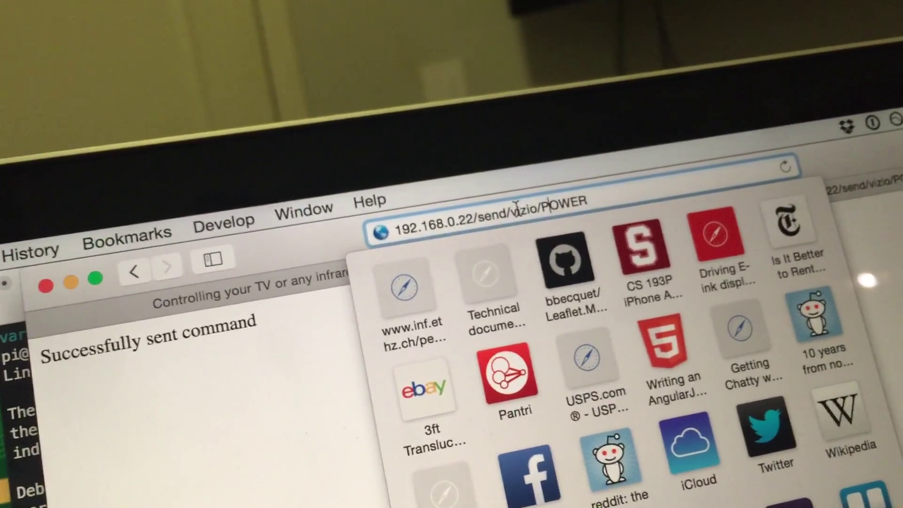
pyautogui.doubleClick(513, 210)
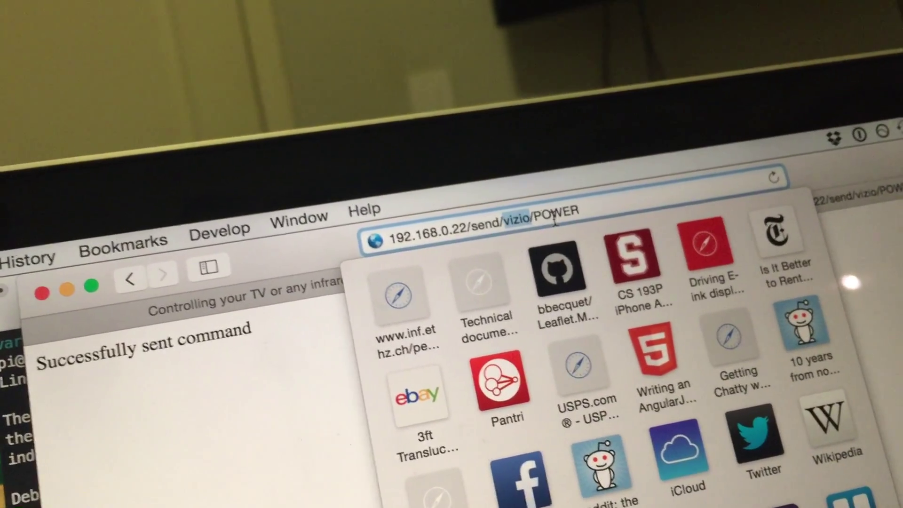
pyautogui.doubleClick(523, 220)
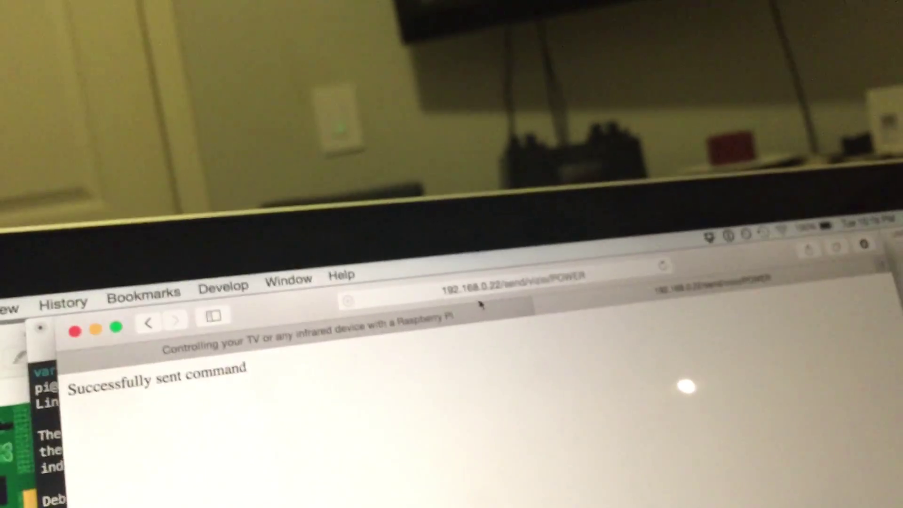
pyautogui.click(486, 302)
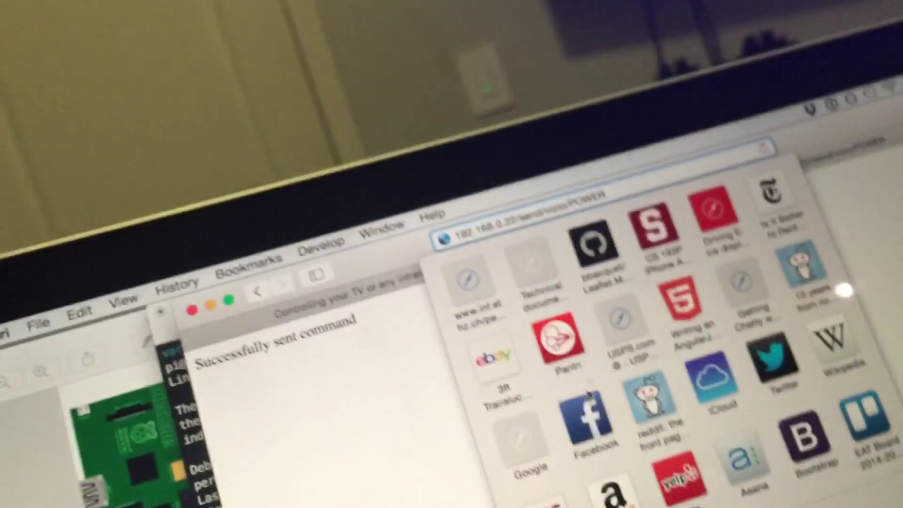
# Return to the 192.168.0.22 remote page showing the Fireplace Power, Heat and Light controls.
pyautogui.press('Escape')
pyautogui.press('super+Left')
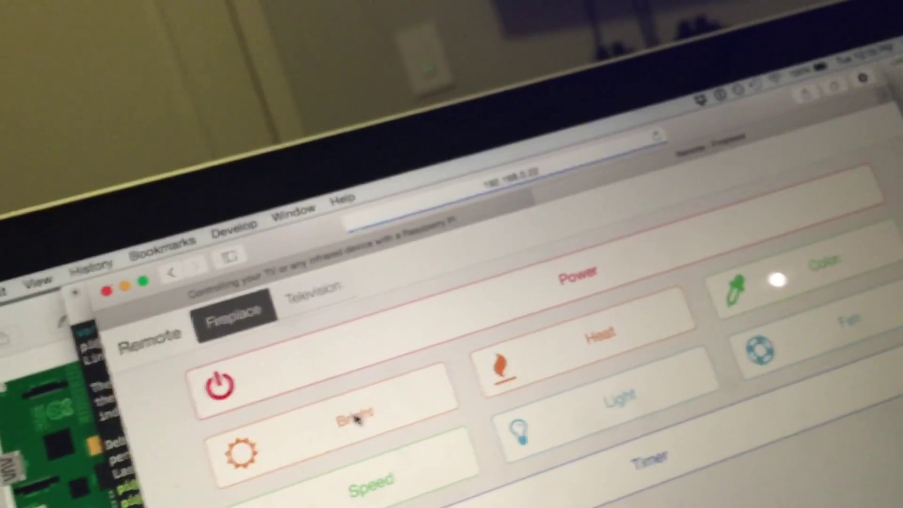